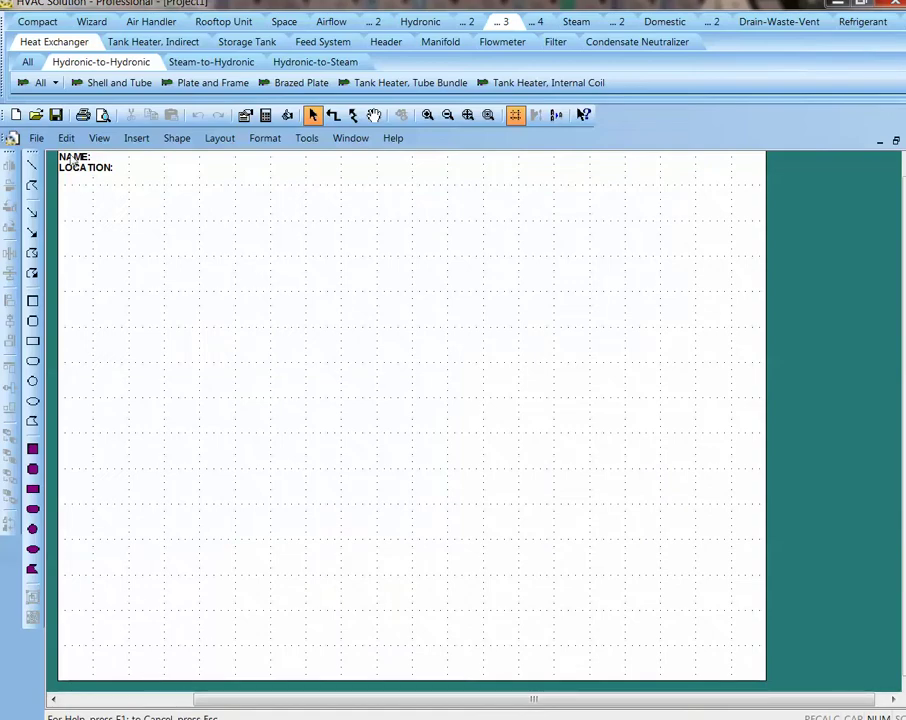
# Import the Trane load file "Trane xml 35 st building" from the Desktop folder
pyautogui.click(37, 138)
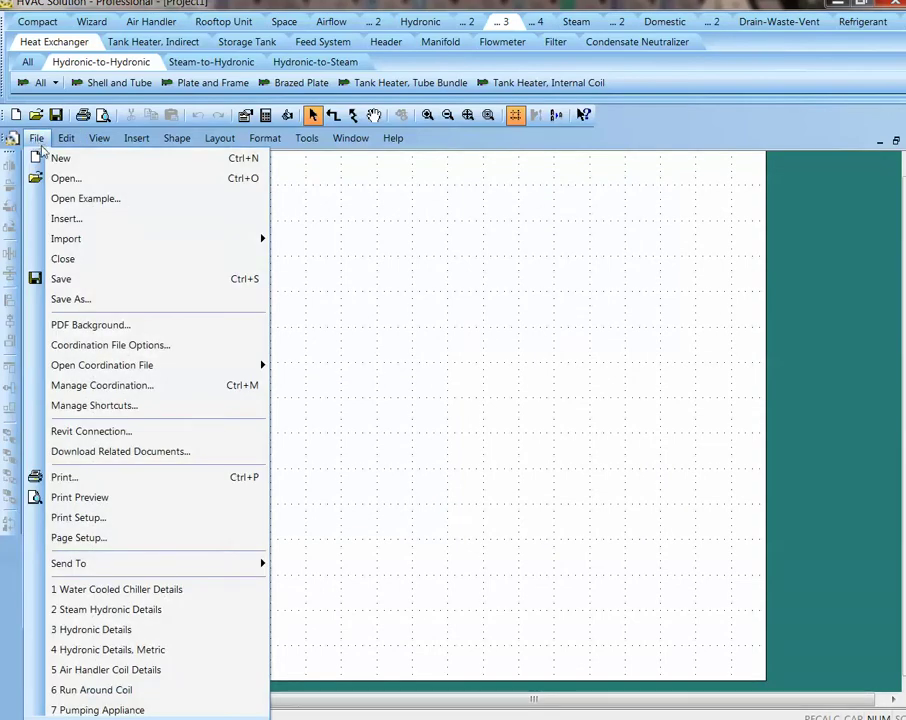
pyautogui.moveTo(98, 241)
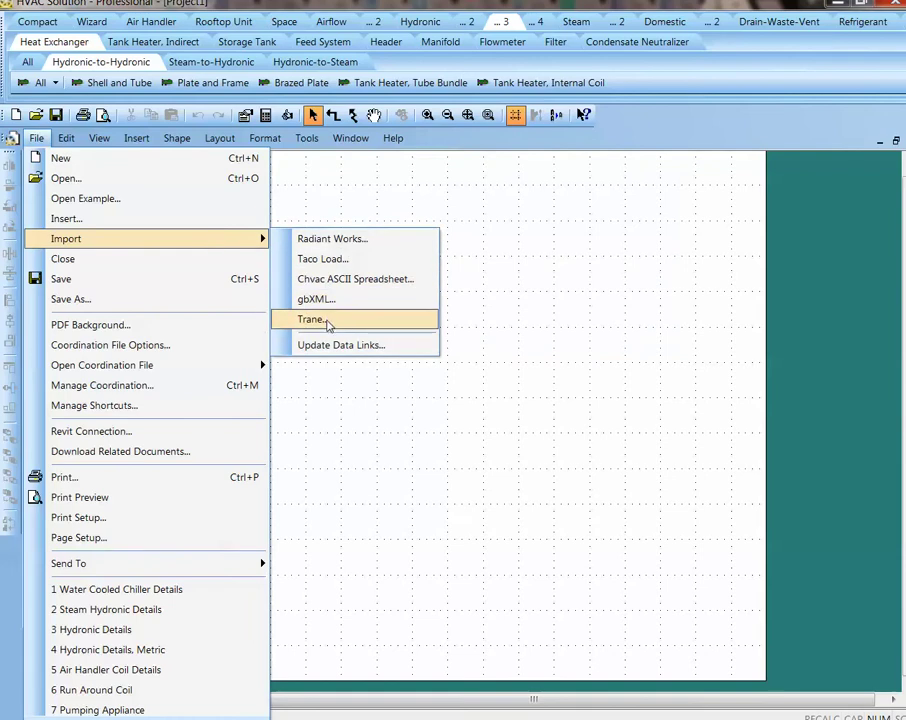
pyautogui.click(328, 320)
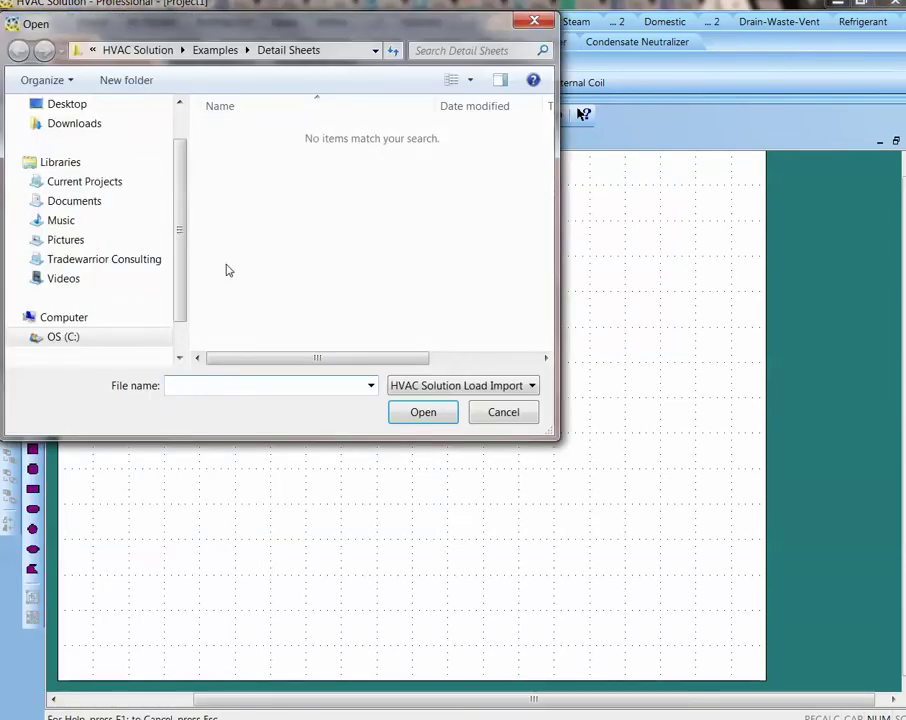
pyautogui.click(70, 107)
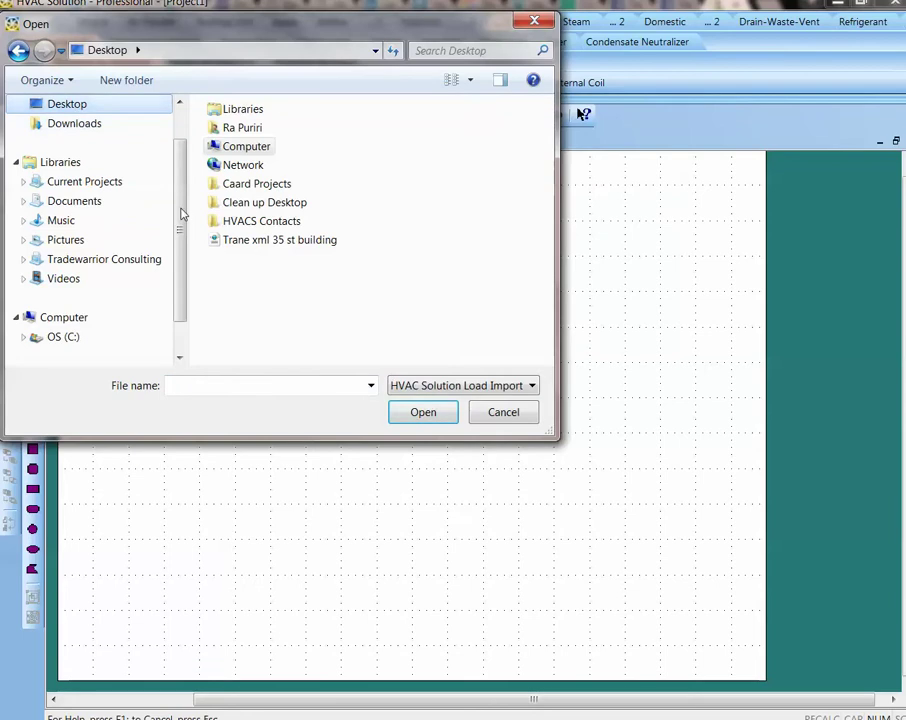
pyautogui.doubleClick(268, 242)
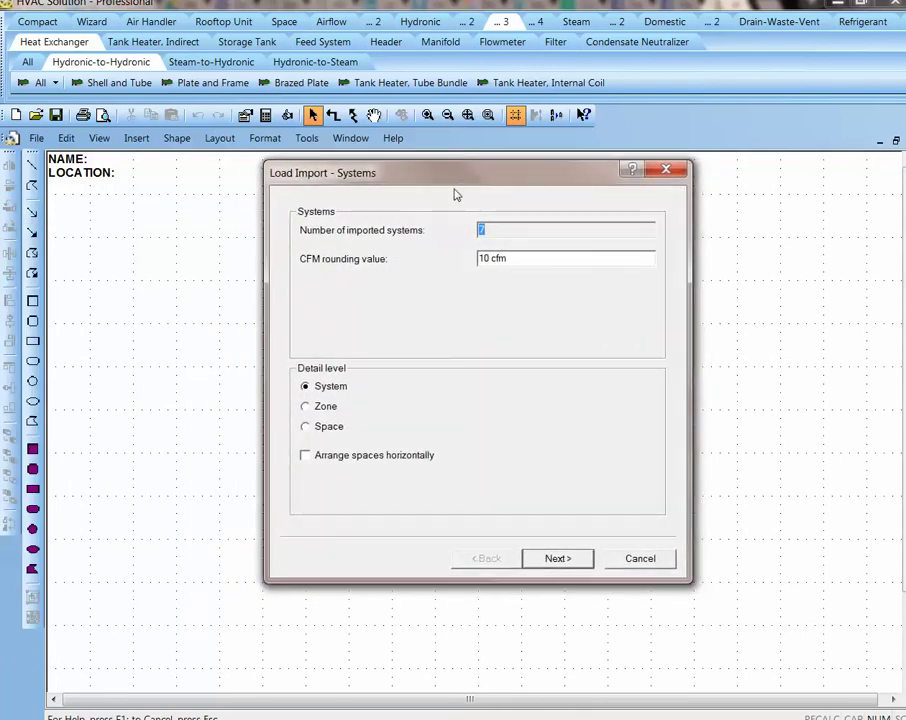
# Keep the System detail level and use the first system's air handler, heating and cooling data for the remainder of systems
pyautogui.moveTo(519, 188); pyautogui.dragTo(487, 148)
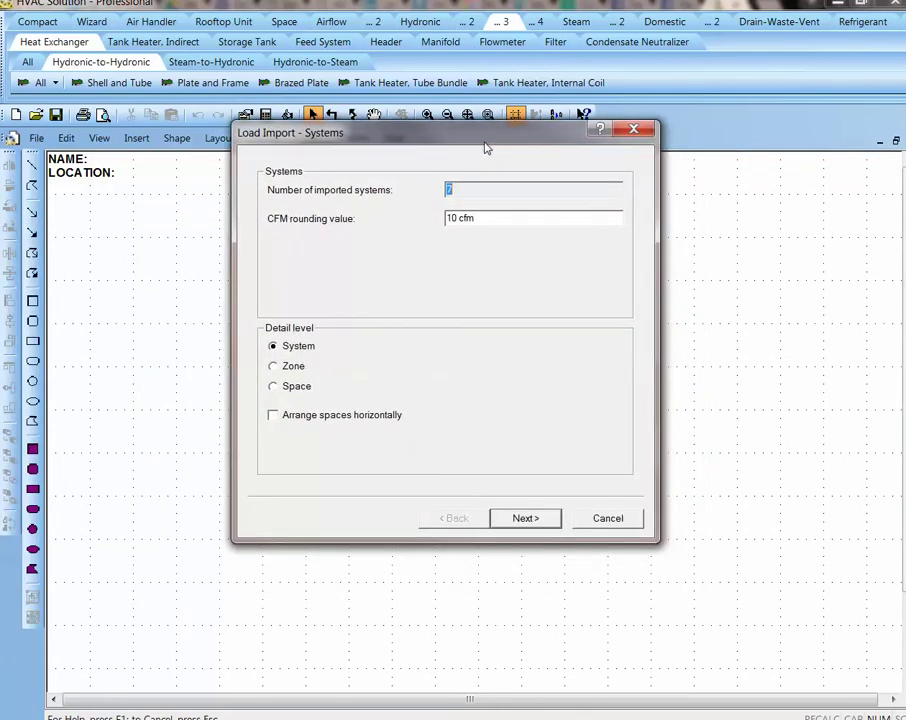
pyautogui.click(526, 519)
pyautogui.click(525, 519)
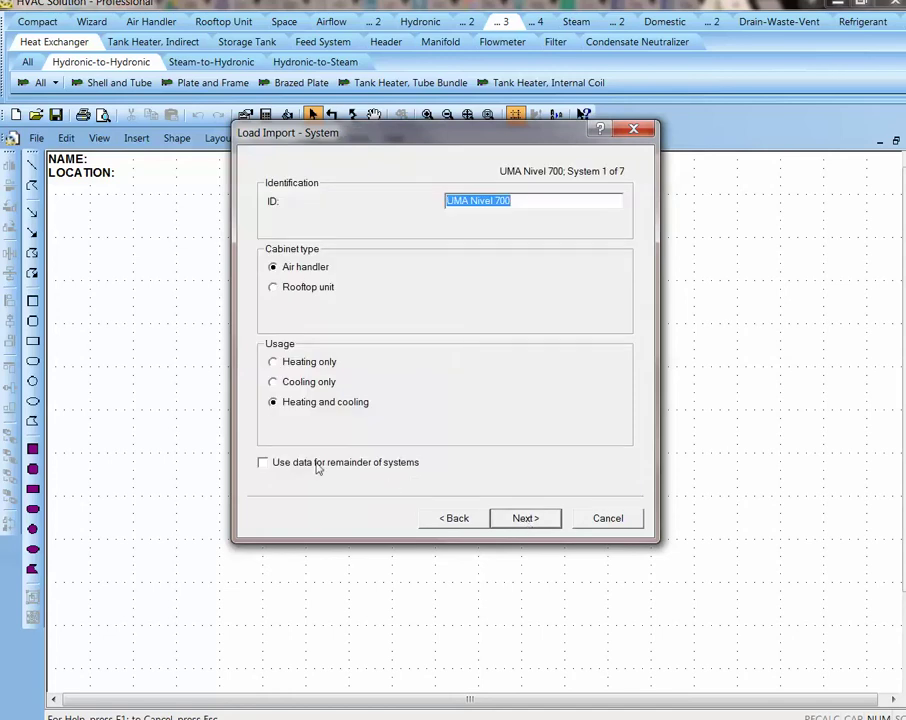
pyautogui.click(263, 465)
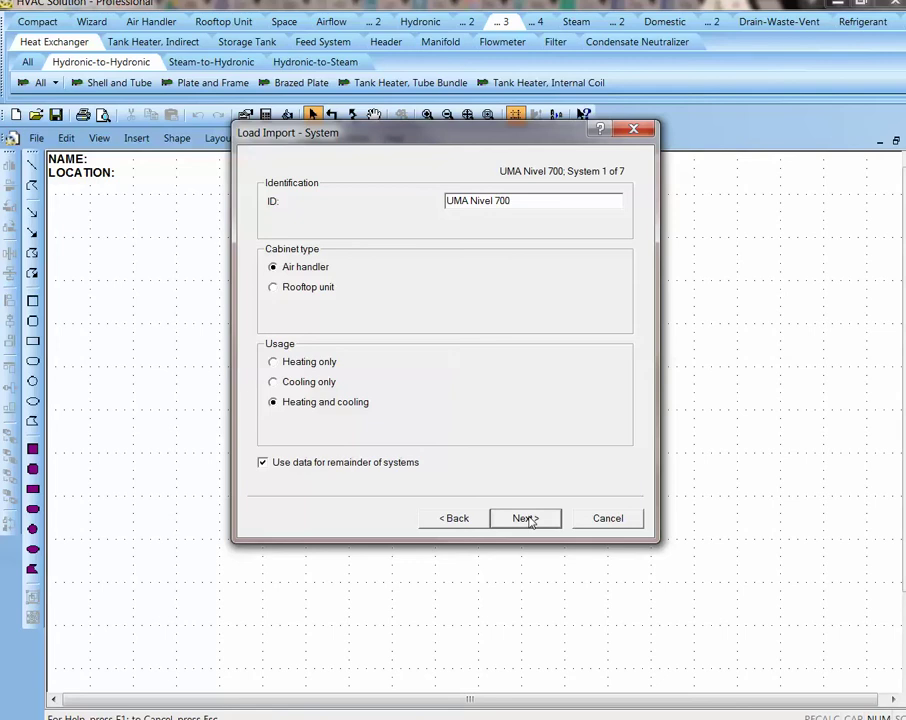
pyautogui.click(528, 519)
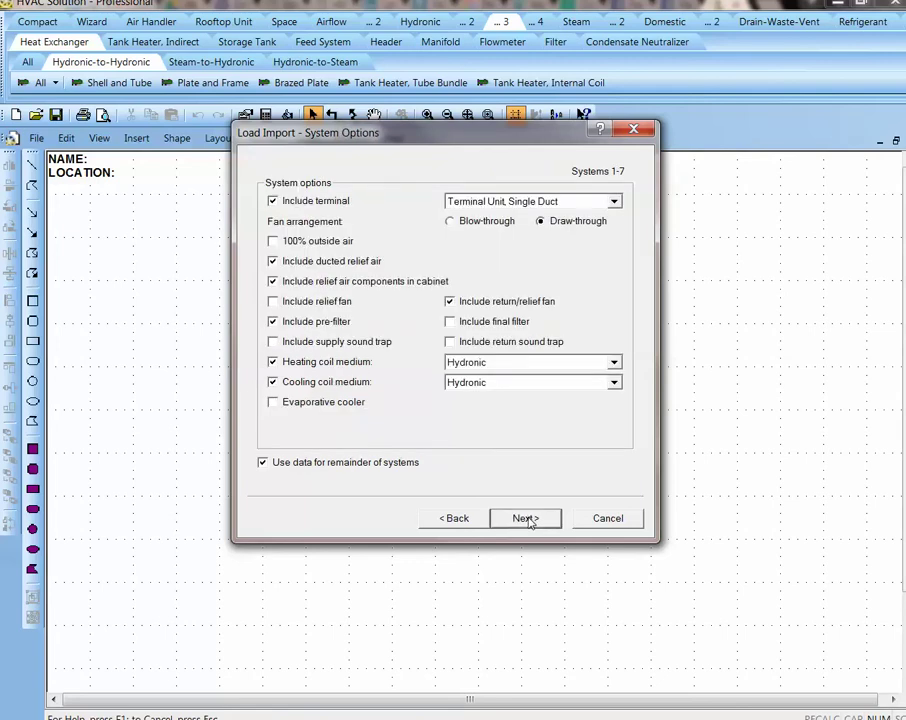
# Accept the default system options and keep Hydronic as the medium for the single duct terminal units
pyautogui.click(527, 519)
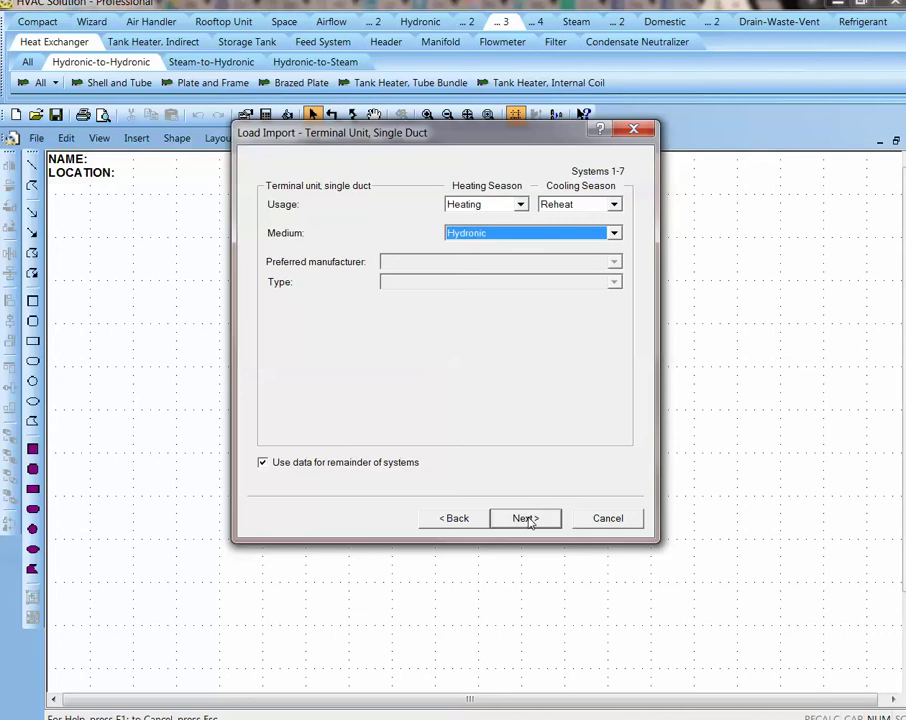
pyautogui.click(614, 233)
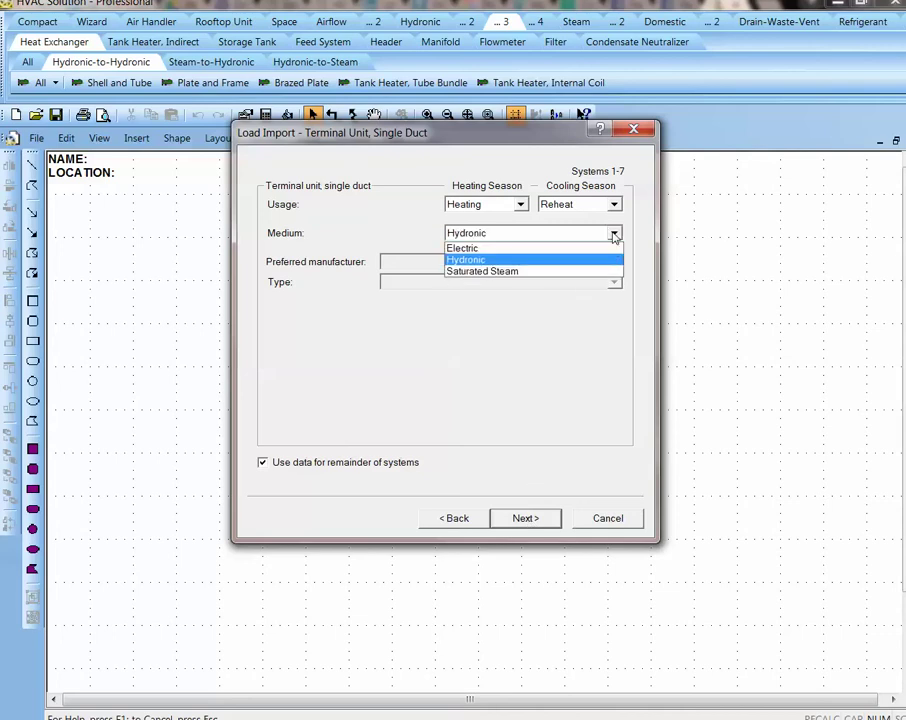
pyautogui.click(608, 259)
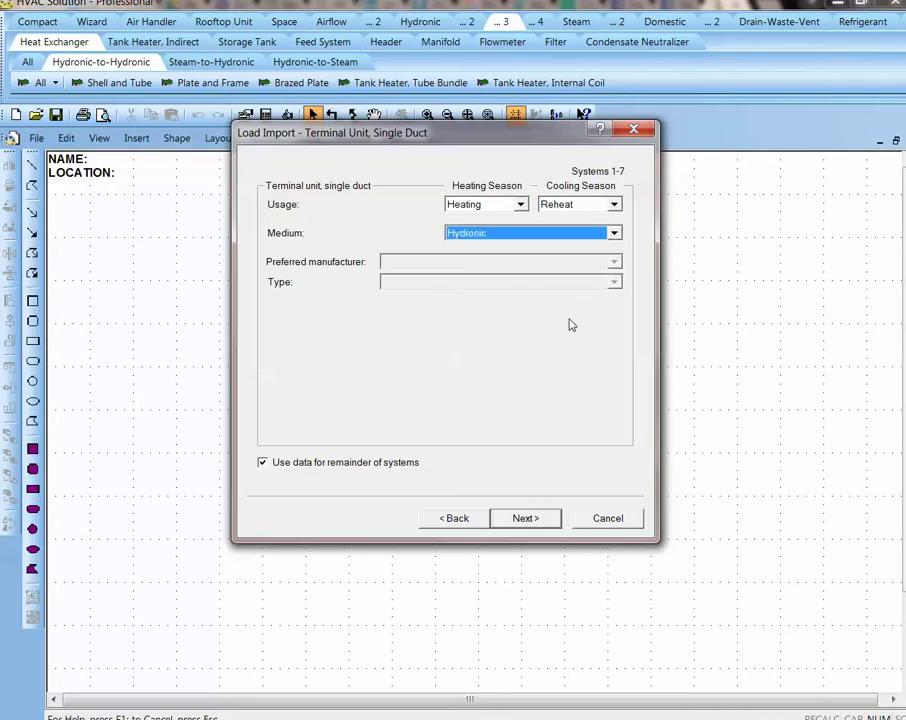
pyautogui.click(525, 518)
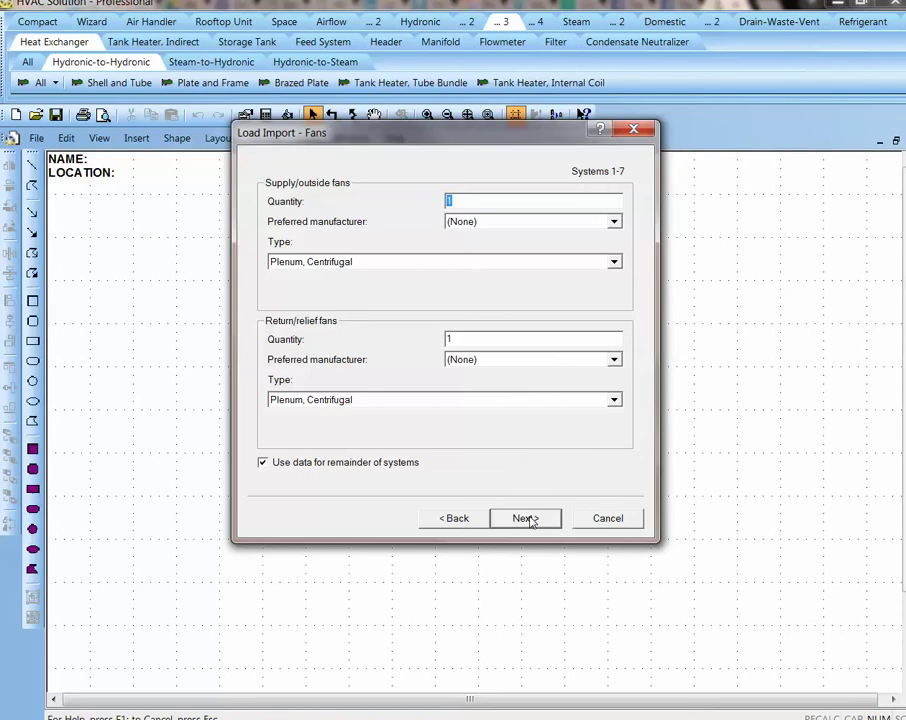
# Accept the default fan, filter, space, supply, ventilation and exhaust settings for all imported systems
pyautogui.click(527, 518)
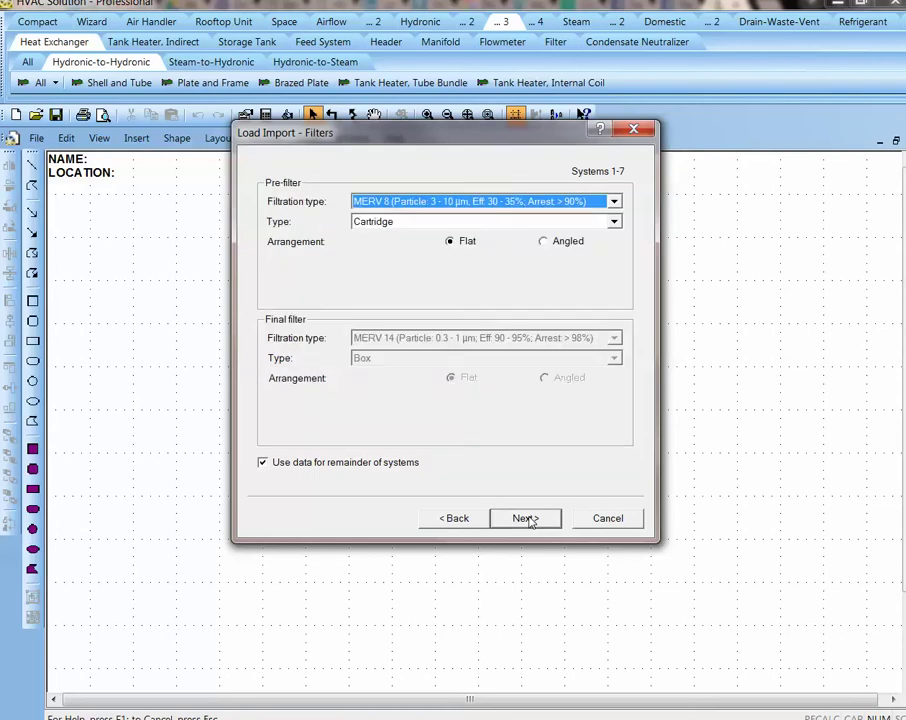
pyautogui.click(527, 518)
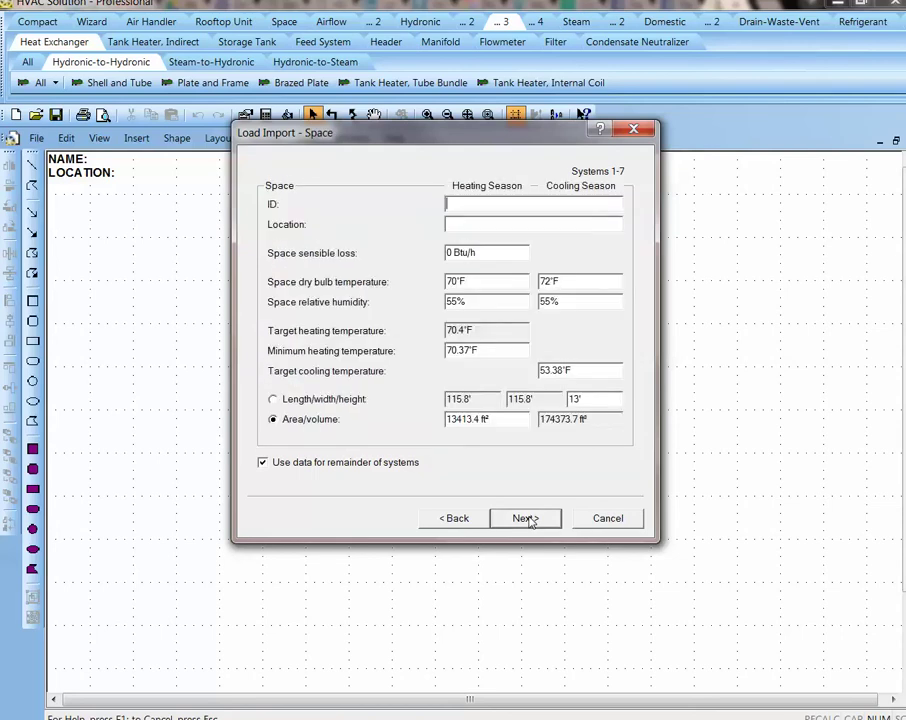
pyautogui.click(527, 518)
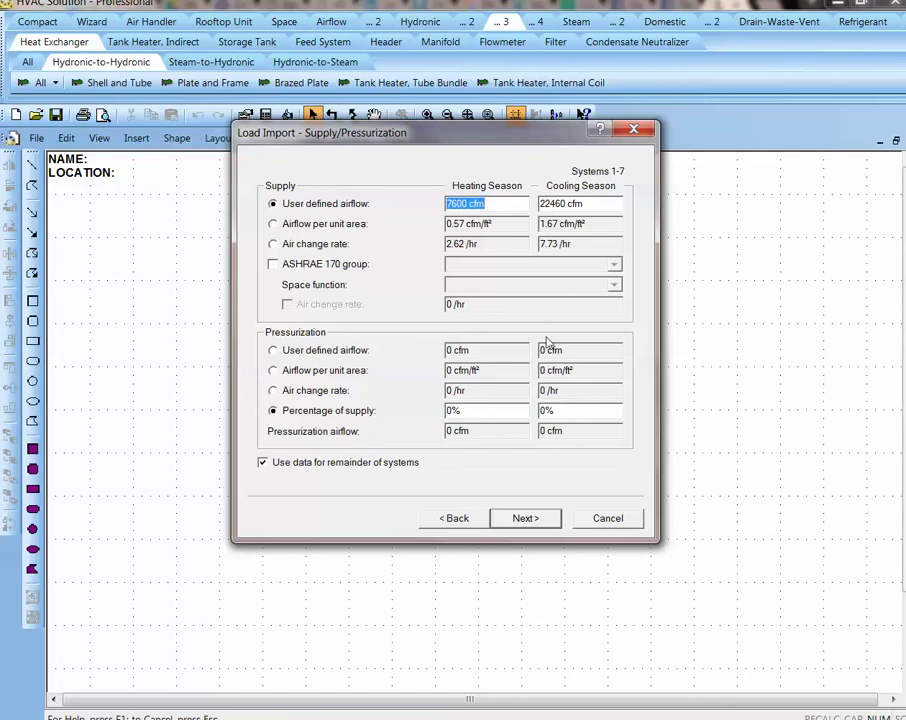
pyautogui.click(526, 519)
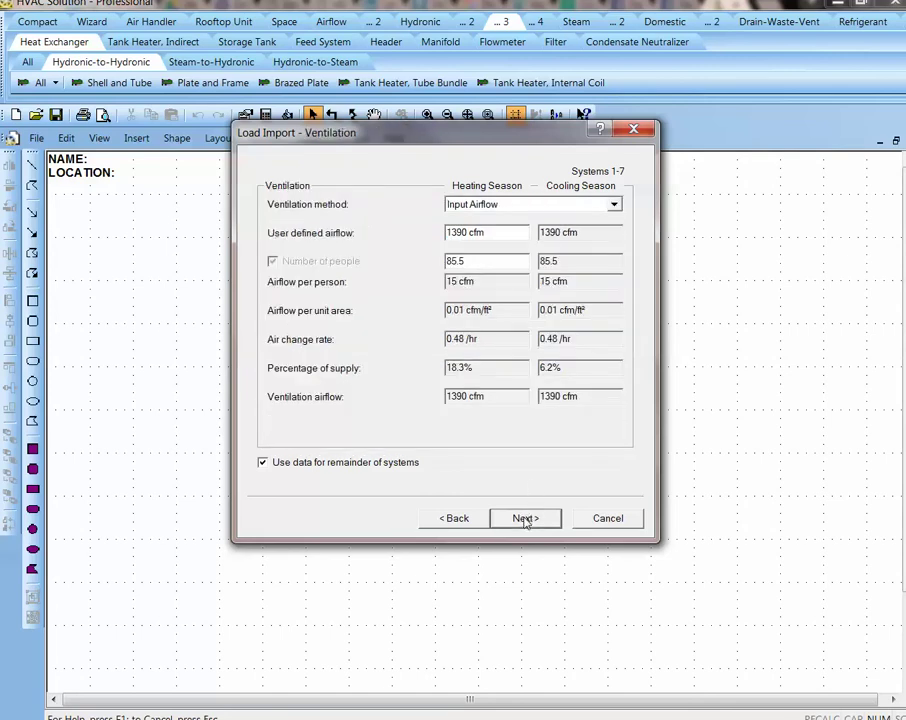
pyautogui.click(526, 519)
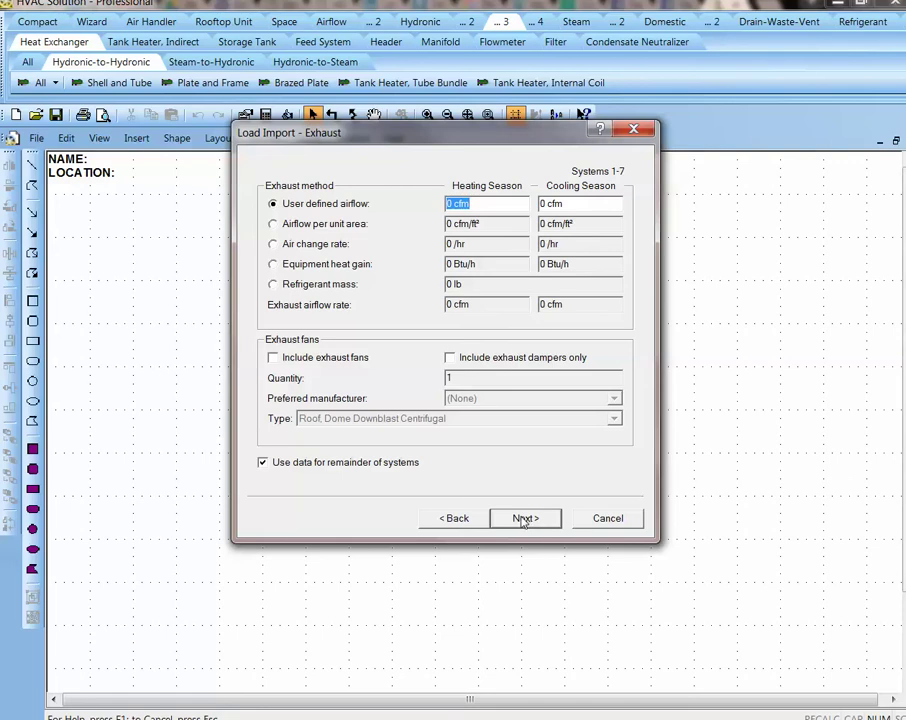
pyautogui.click(524, 518)
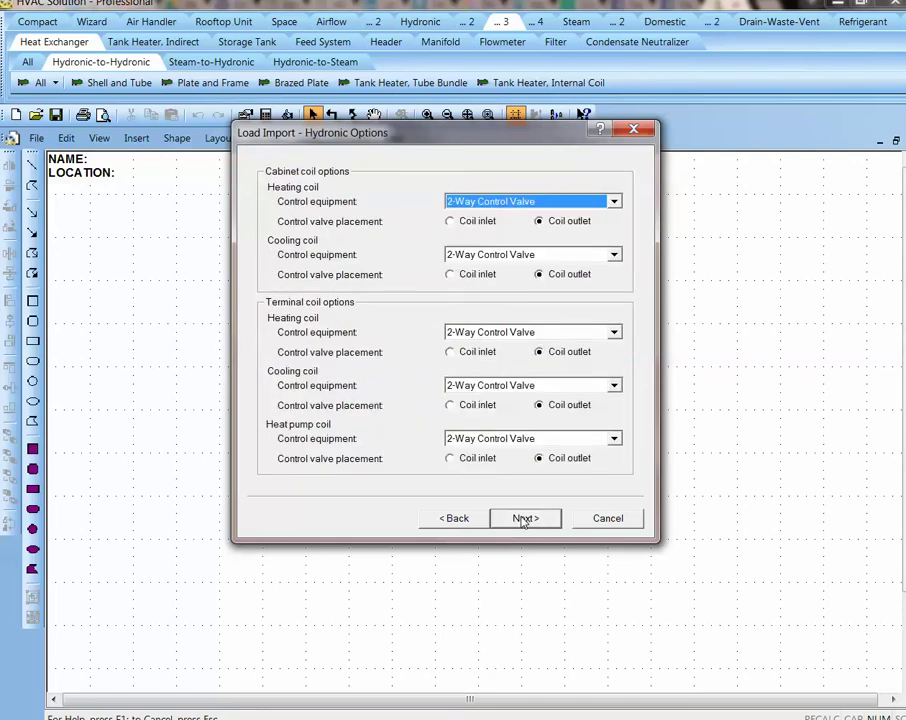
# Accept the 2-way control valves with boiler and air-cooled chiller sources, and set the chiller quantity to 2
pyautogui.click(524, 518)
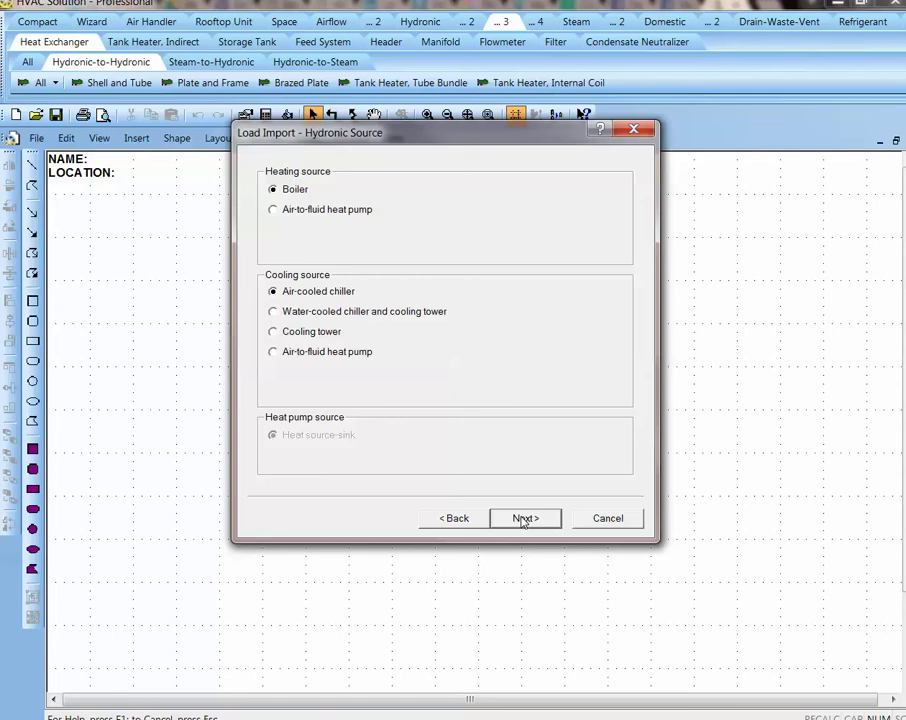
pyautogui.click(524, 518)
pyautogui.click(524, 518)
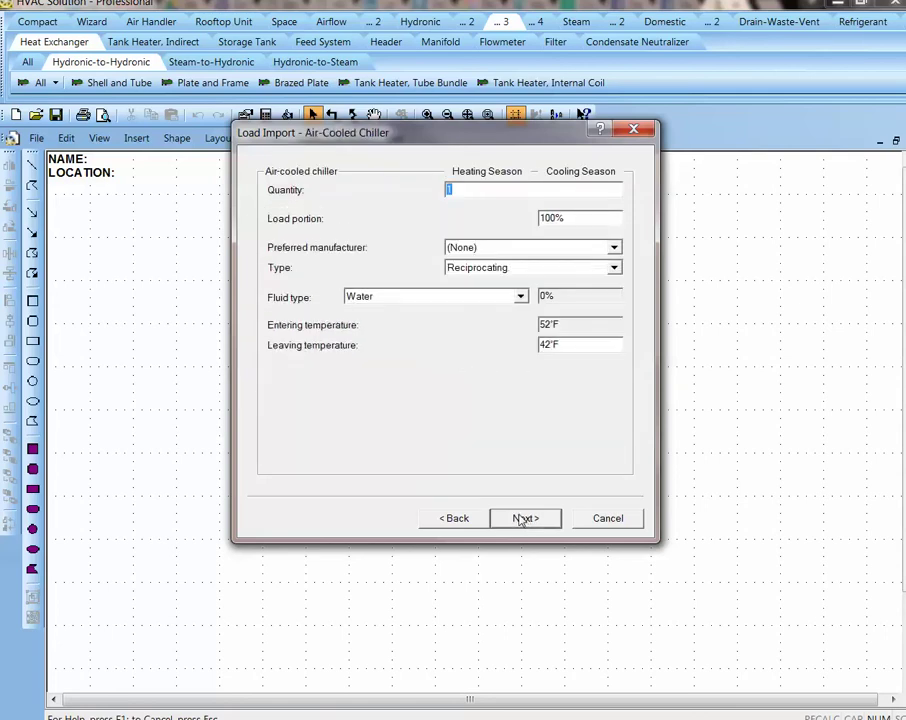
pyautogui.write('2')
pyautogui.click(523, 518)
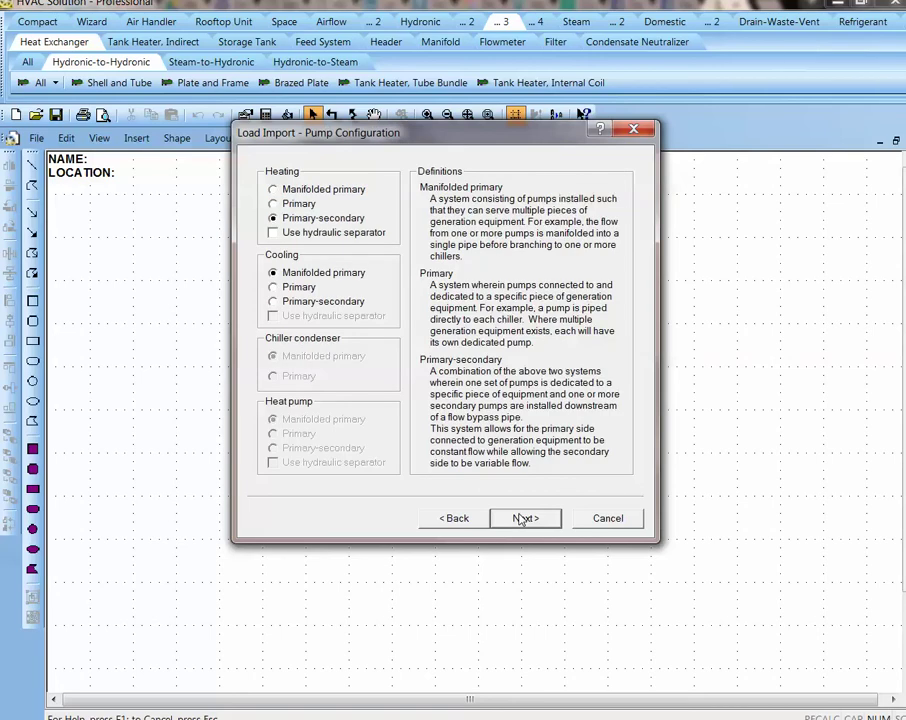
# Accept primary-secondary heating pumps, manifolded primary cooling pumps and the default miscellaneous valves
pyautogui.click(523, 518)
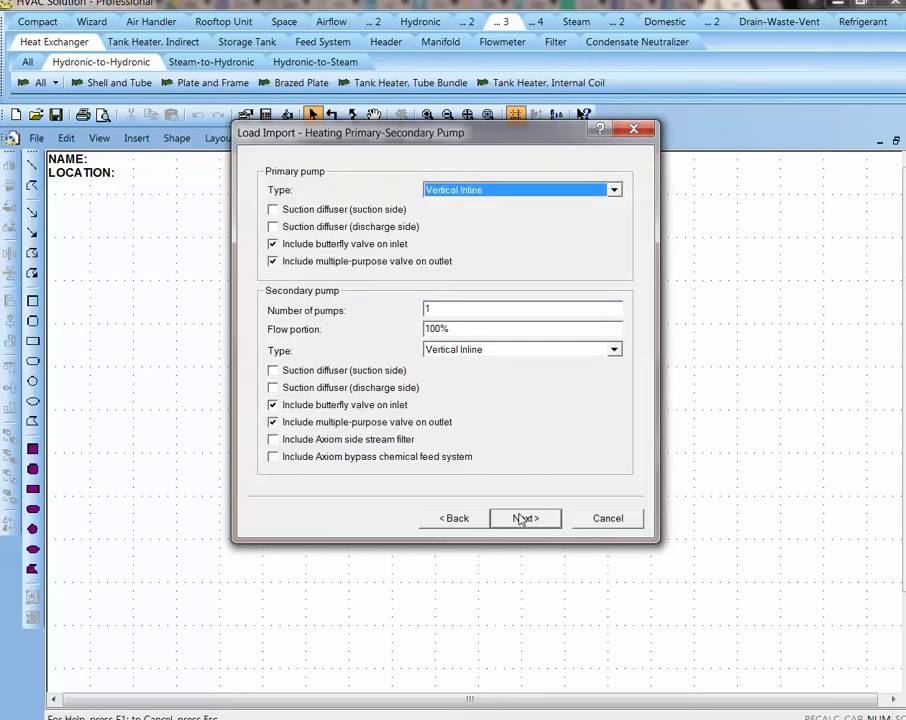
pyautogui.click(523, 518)
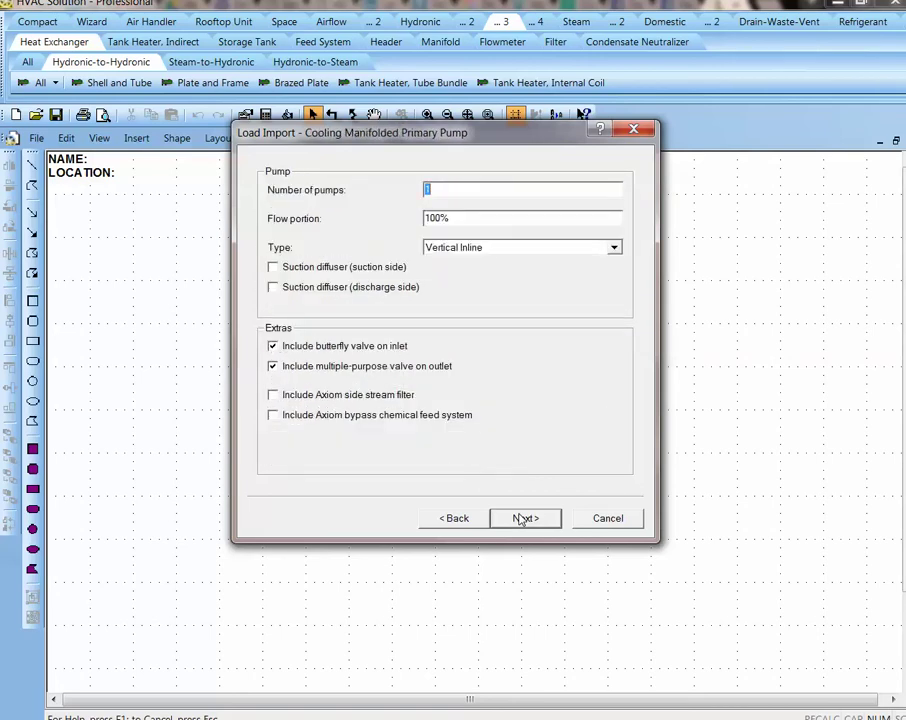
pyautogui.click(523, 518)
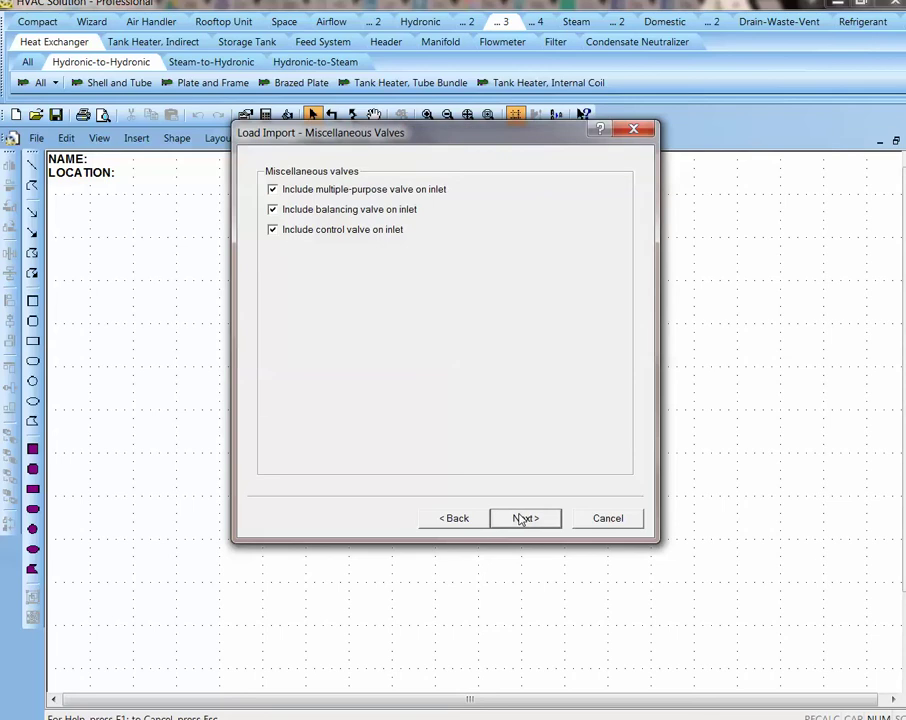
pyautogui.click(523, 518)
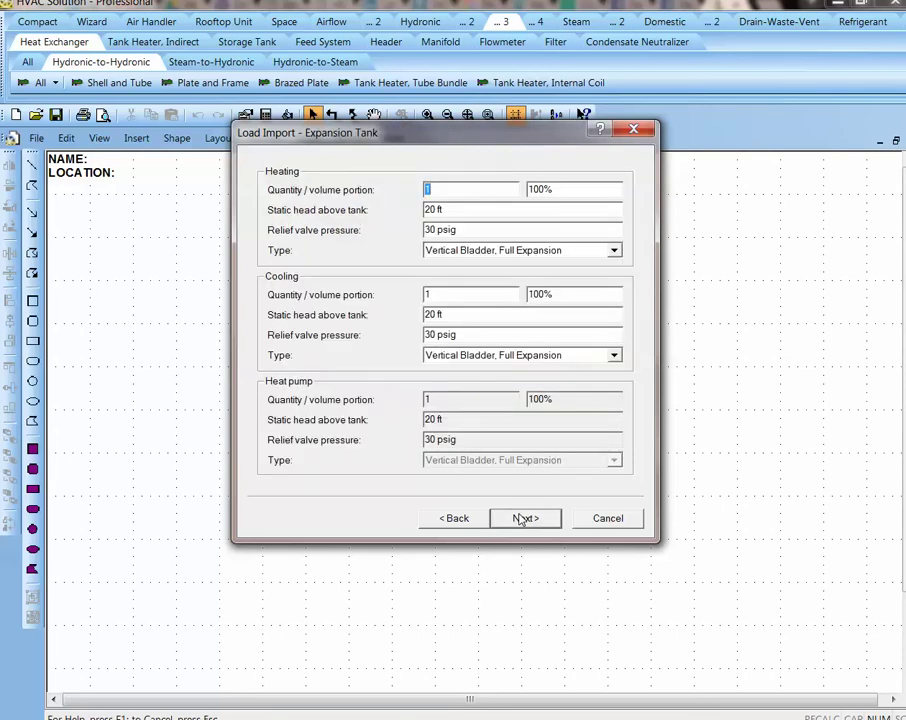
# Accept the default expansion tanks, air separators and coil orders, and finish the load import
pyautogui.click(523, 518)
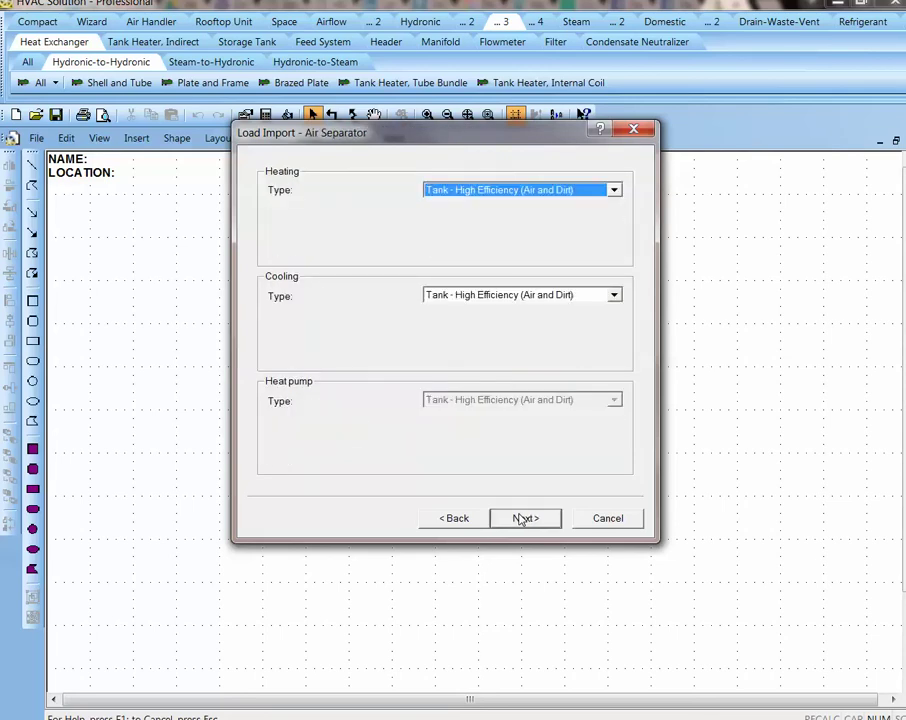
pyautogui.click(523, 518)
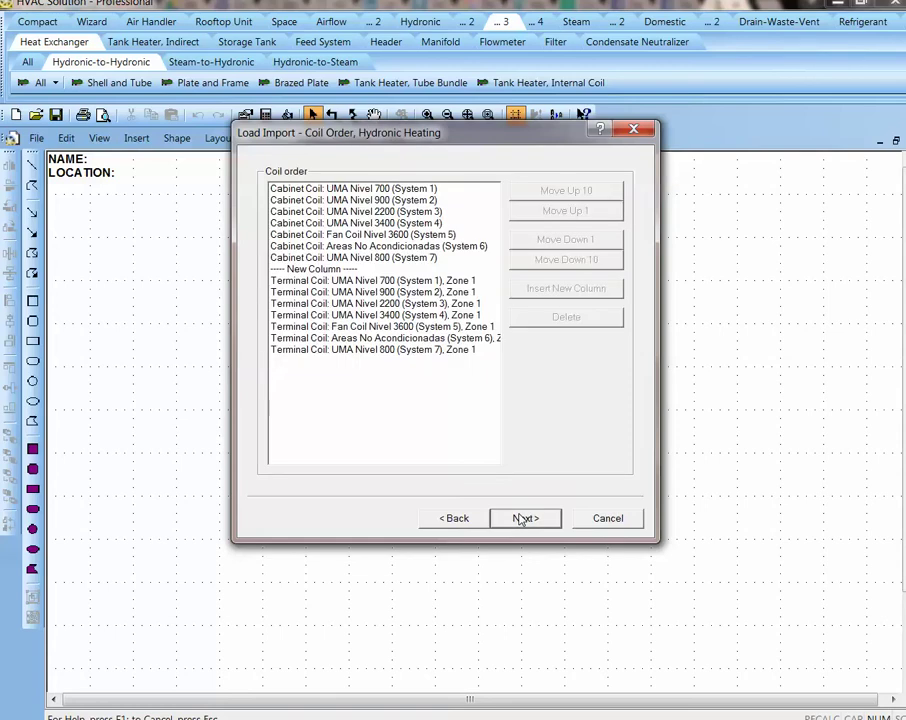
pyautogui.click(523, 518)
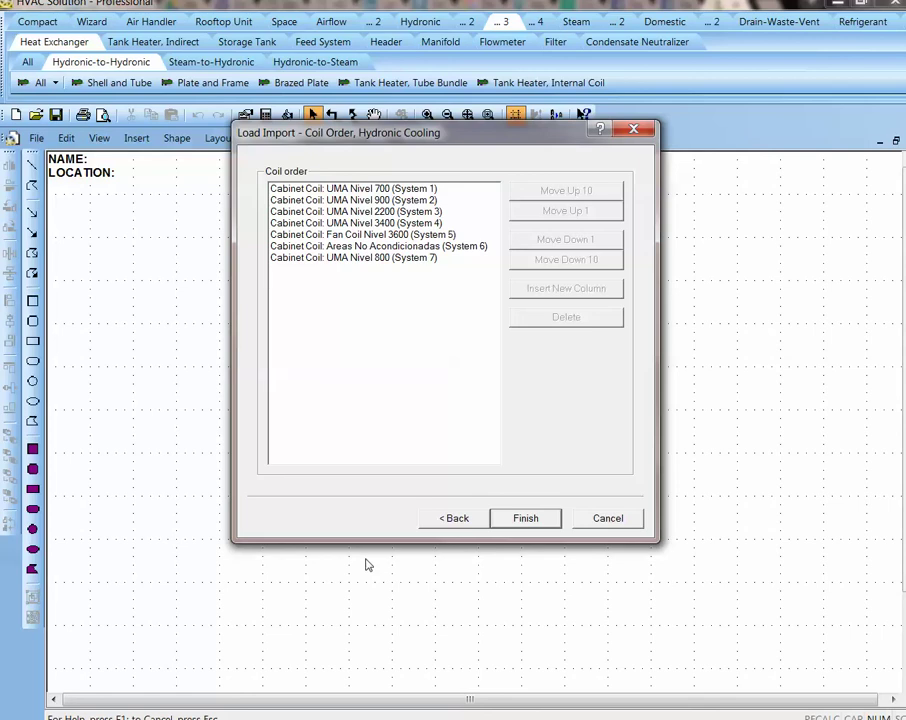
pyautogui.click(522, 520)
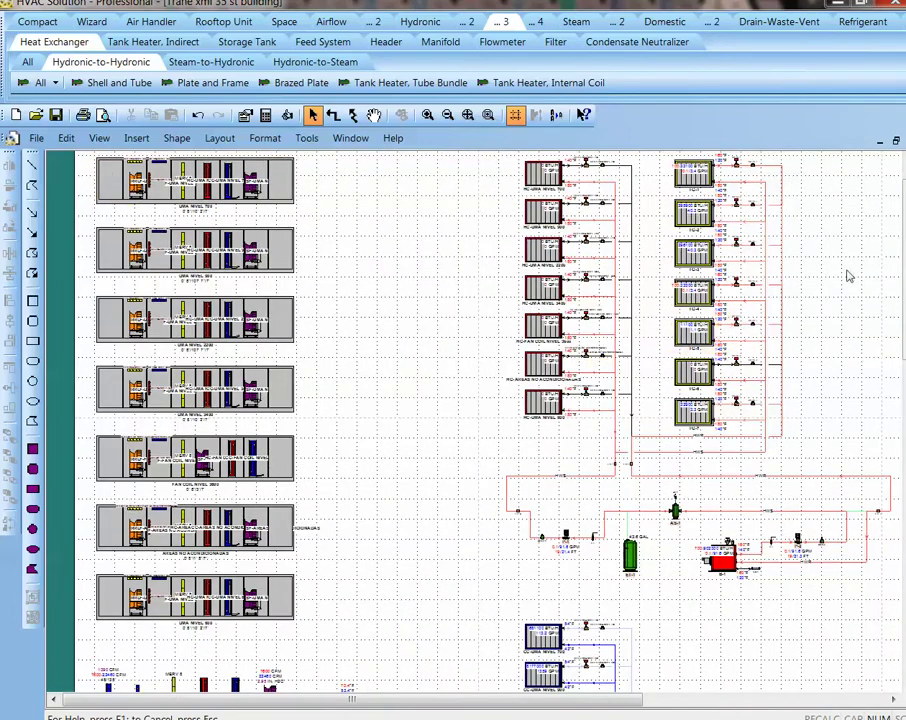
# Look over the generated air and hydronic diagrams, and open the properties of space SPC-1 to examine its key data
pyautogui.scroll(-5, 898, 287)
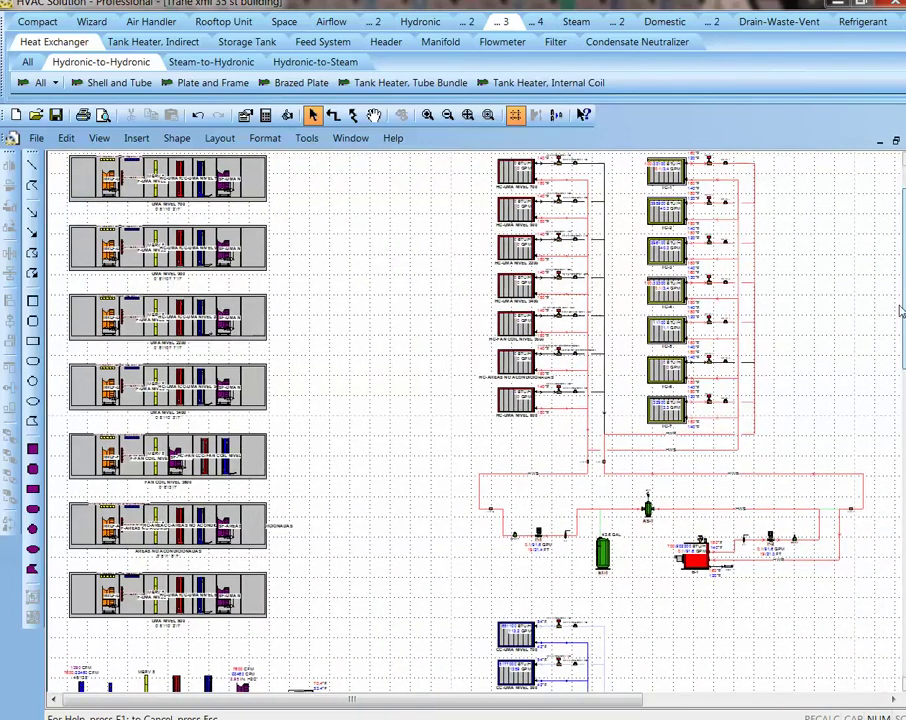
pyautogui.moveTo(895, 421); pyautogui.dragTo(895, 451)
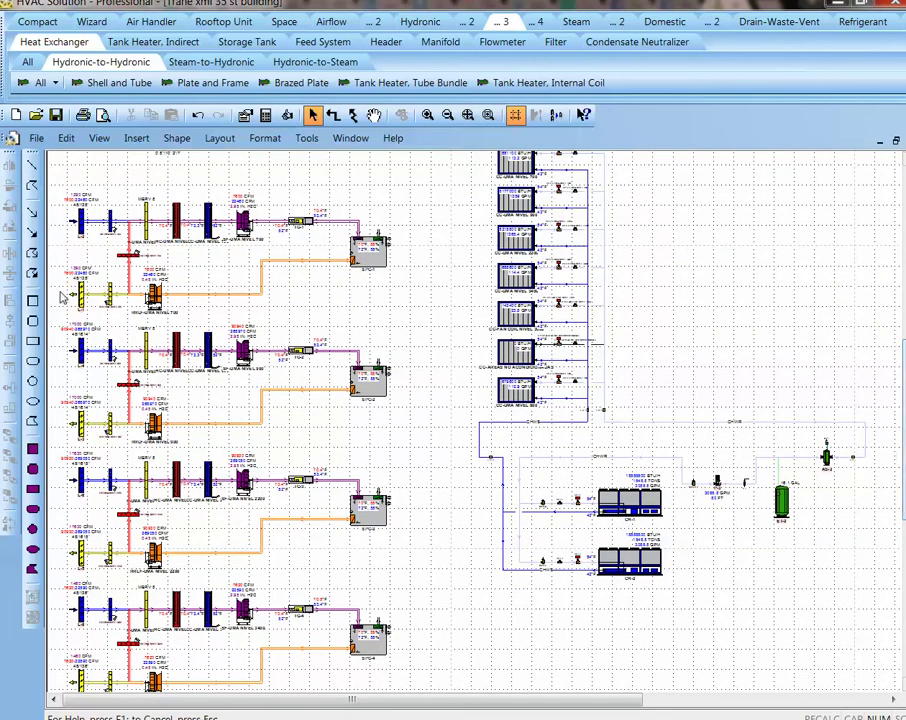
pyautogui.scroll(3, 85, 285)
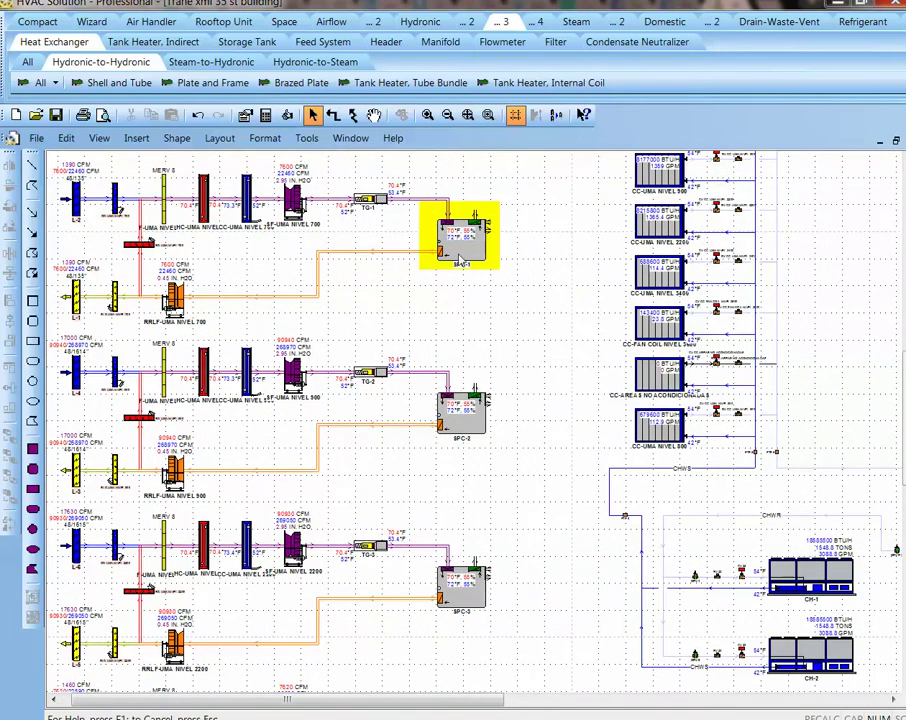
pyautogui.click(467, 262)
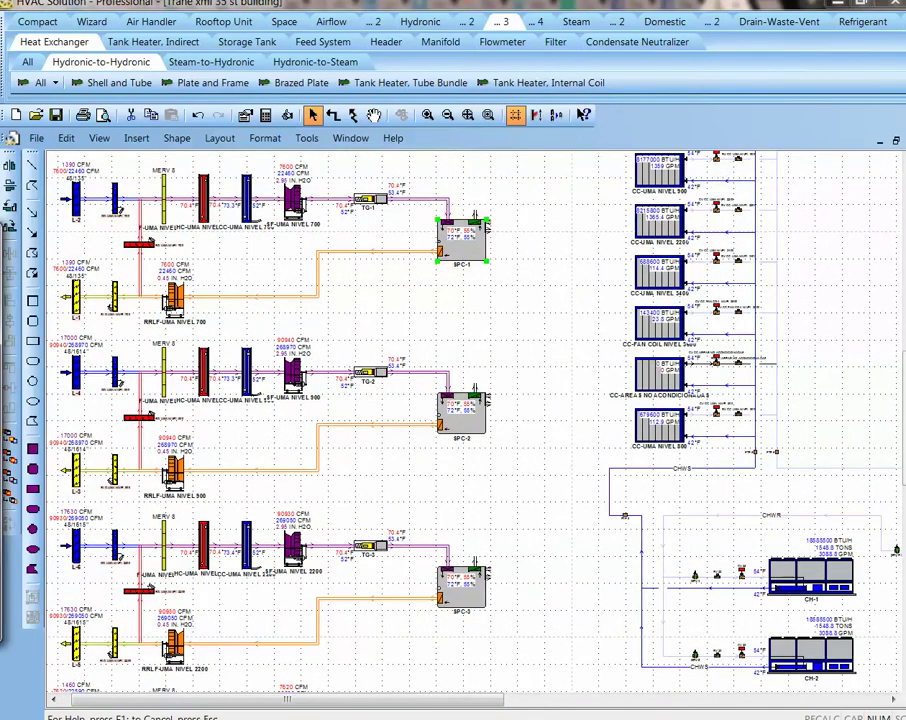
pyautogui.moveTo(0, 230)
pyautogui.mouseDown()
pyautogui.moveTo(659, 139)
pyautogui.moveTo(630, 123)
pyautogui.mouseUp()
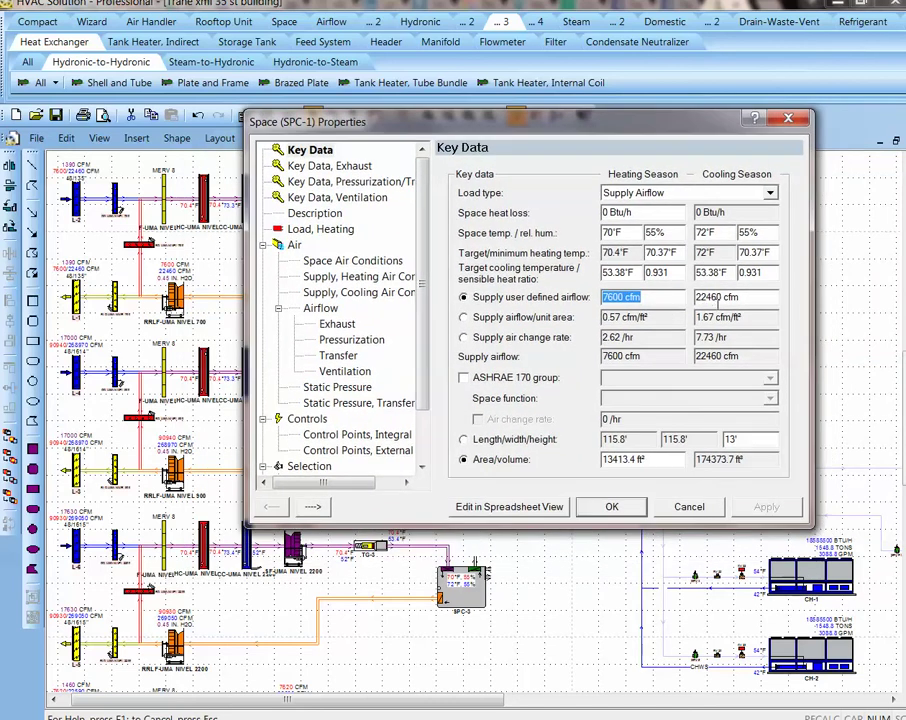
# Close the space properties and add size annotations to the connectors across the whole drawing
pyautogui.press('Return')
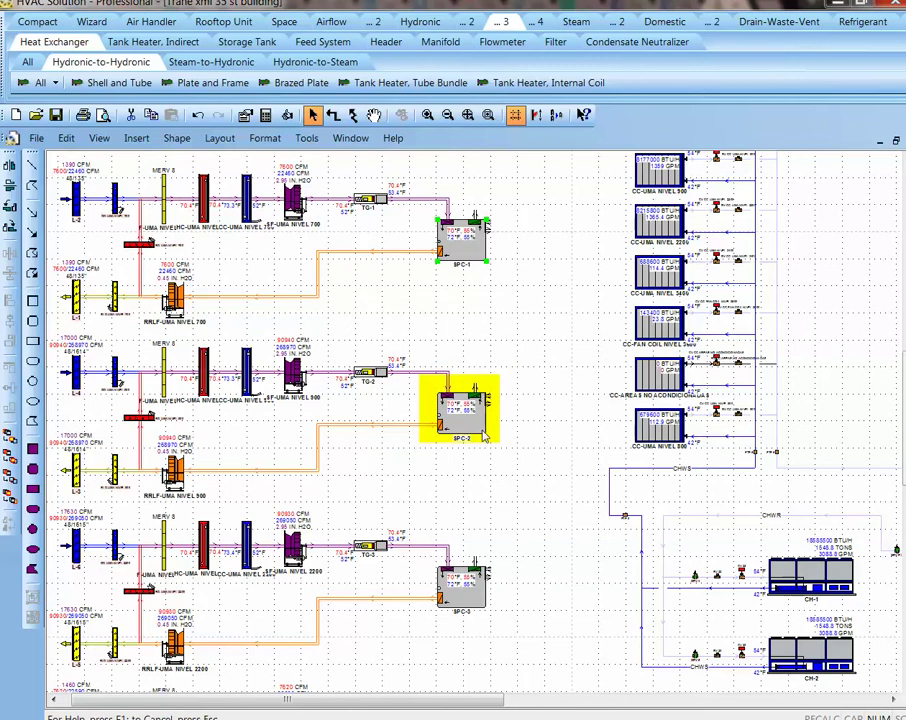
pyautogui.hotkey('ctrl', 'a')
pyautogui.rightClick(443, 342)
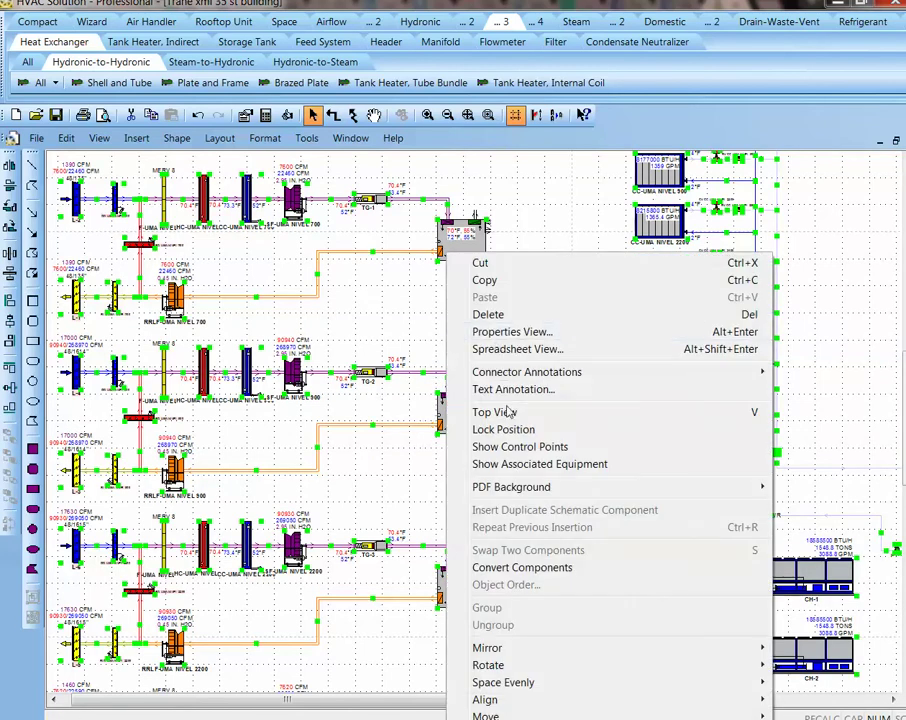
pyautogui.moveTo(515, 374)
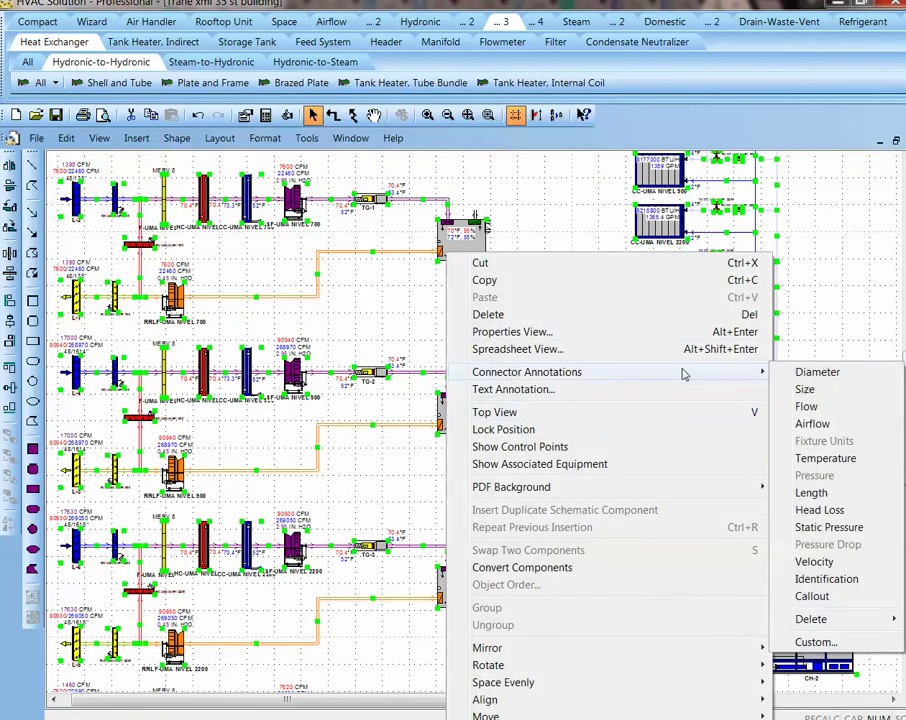
pyautogui.click(805, 389)
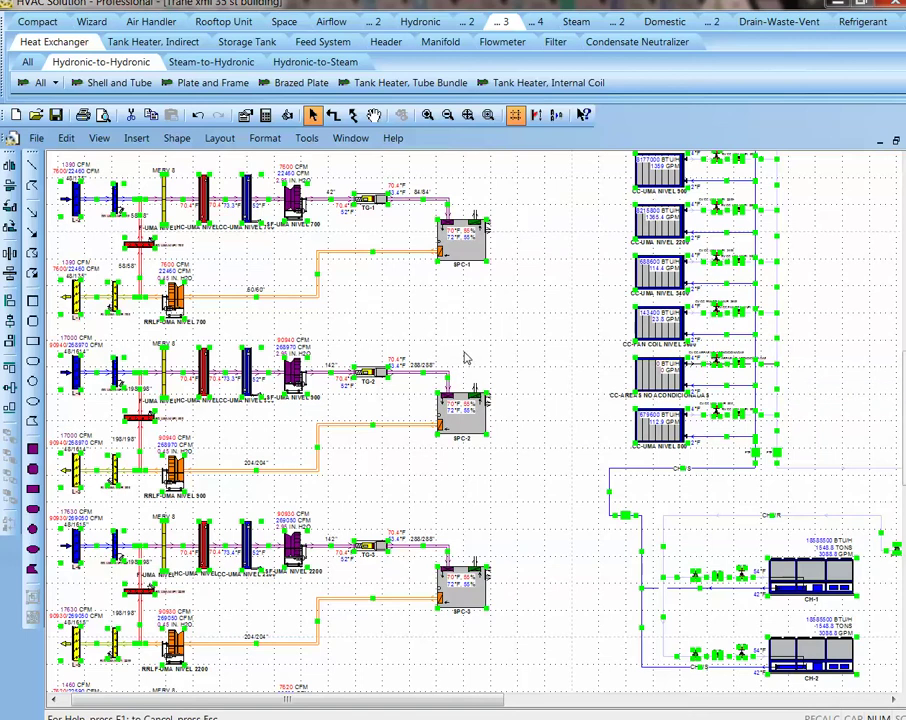
pyautogui.click(398, 177)
# Add diameter annotations to all pipe connectors, with the entire drawing selected
pyautogui.scroll(3, 398, 180)
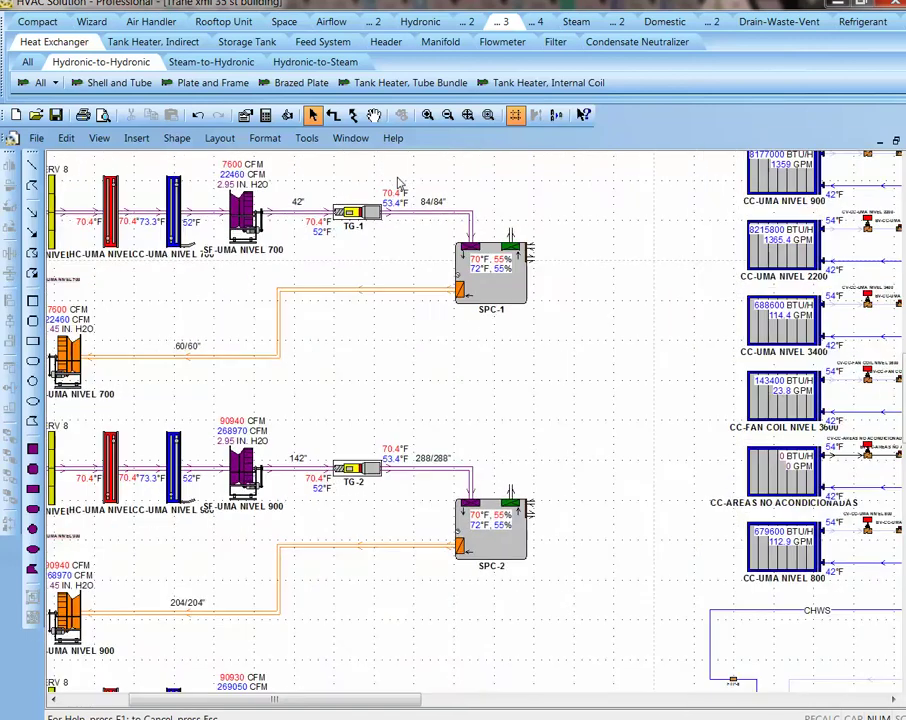
pyautogui.scroll(2, 398, 180)
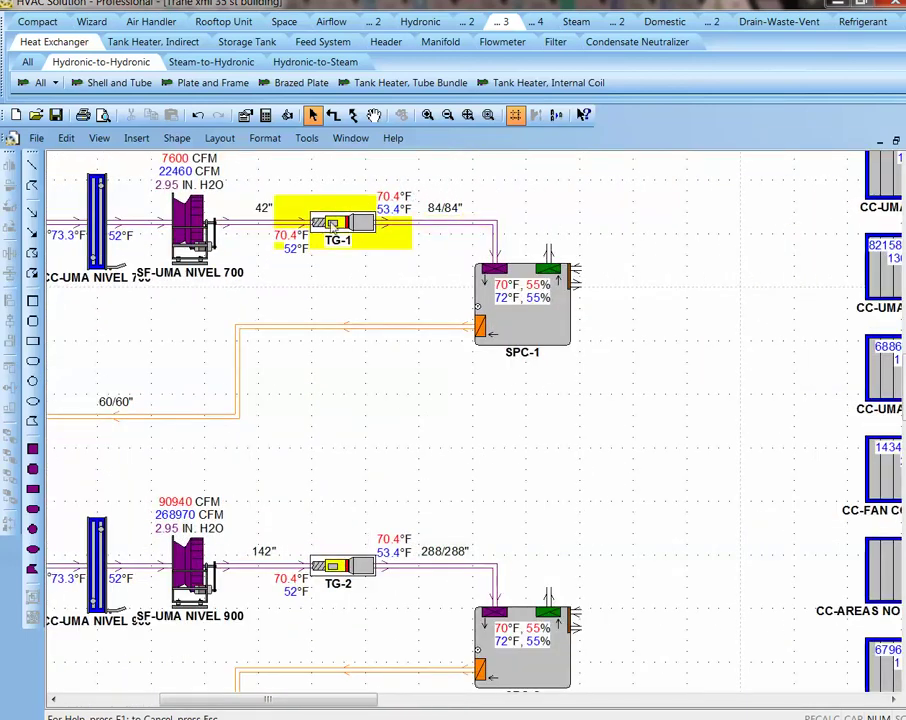
pyautogui.scroll(-4, 333, 222)
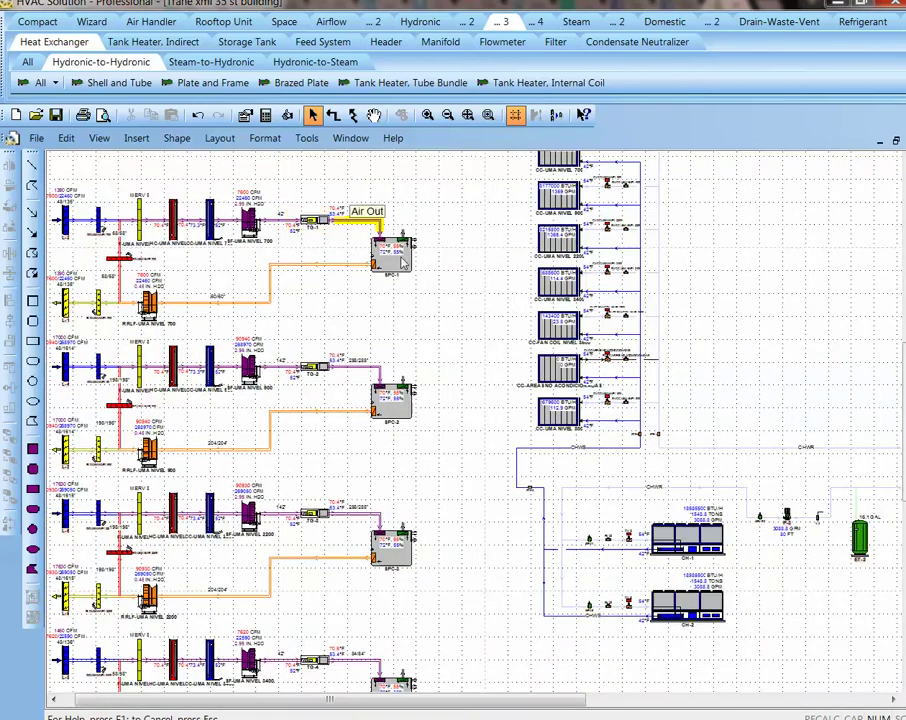
pyautogui.scroll(2, 789, 350)
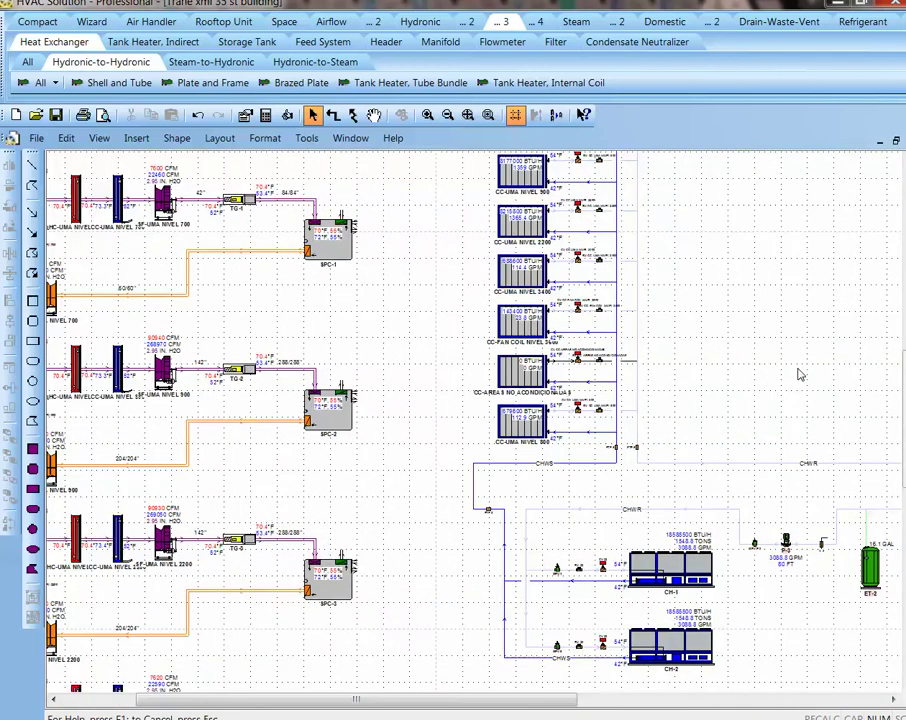
pyautogui.scroll(1, 799, 374)
pyautogui.hotkey('ctrl', 'a')
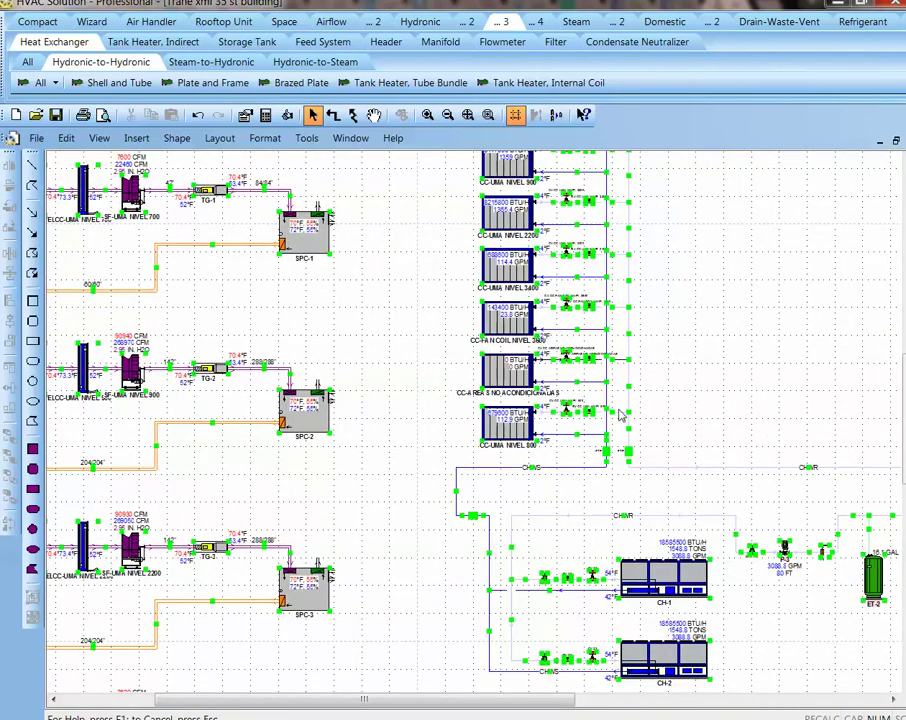
pyautogui.rightClick(516, 424)
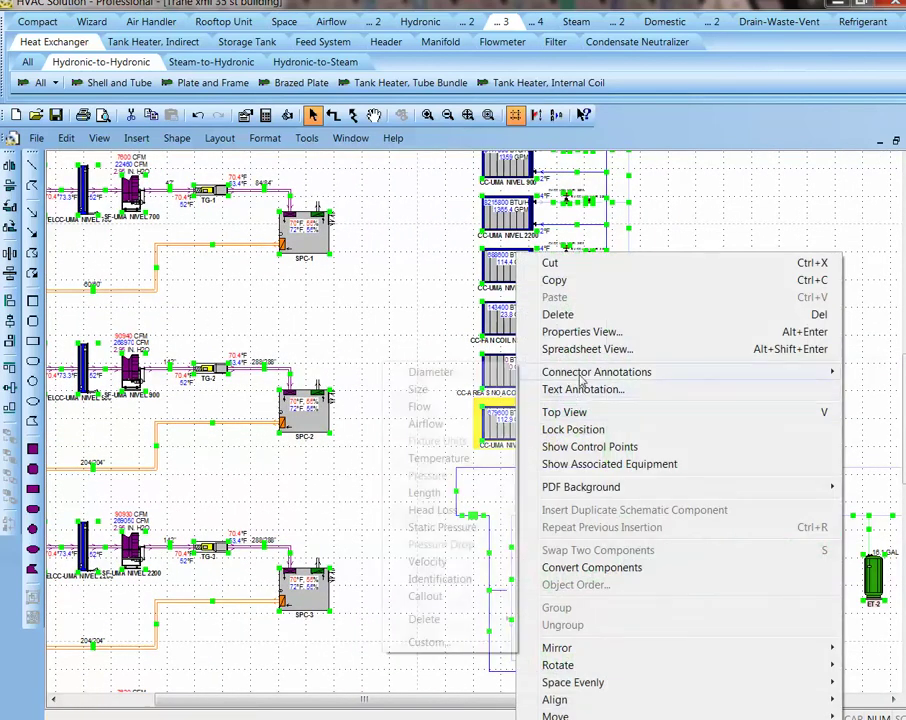
pyautogui.click(430, 372)
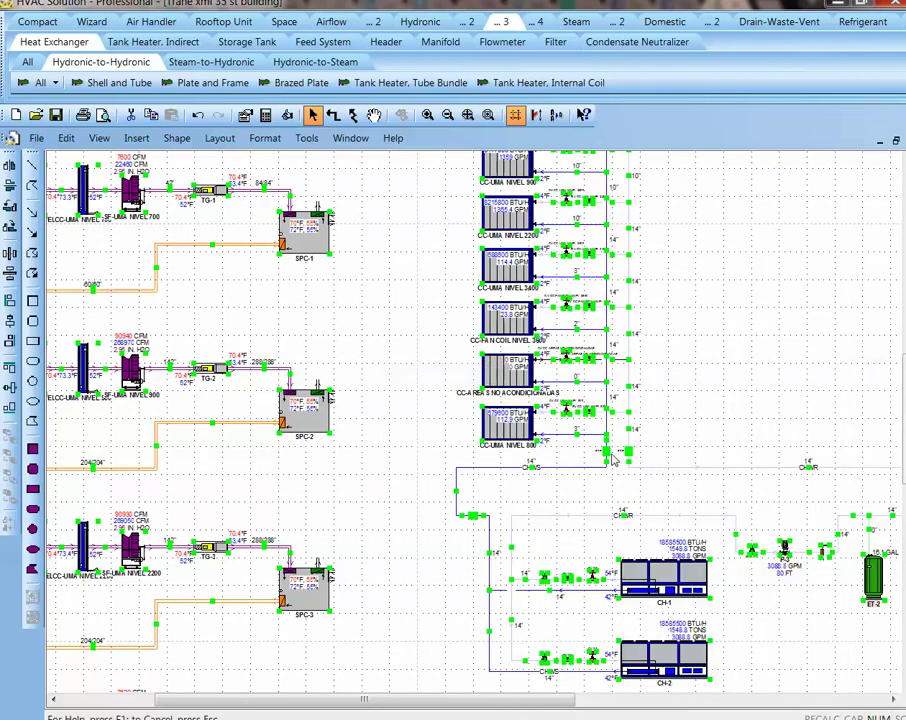
pyautogui.click(758, 423)
# Examine the pipe diameters on the chilled water diagram and look over the air handler and heating water schematics
pyautogui.scroll(1, 755, 414)
pyautogui.scroll(1, 755, 414)
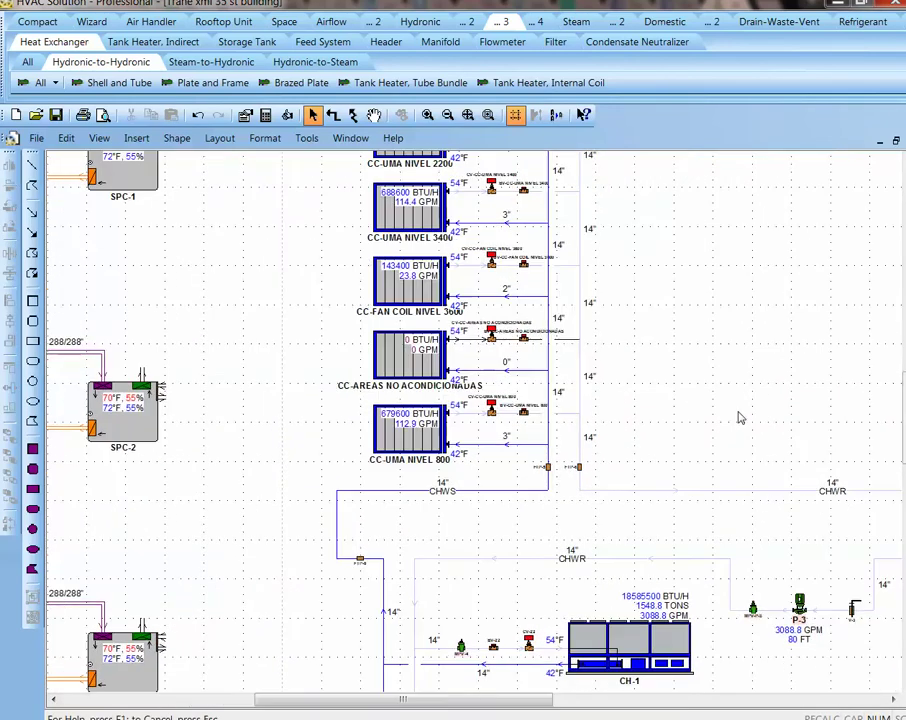
pyautogui.scroll(-3, 690, 447)
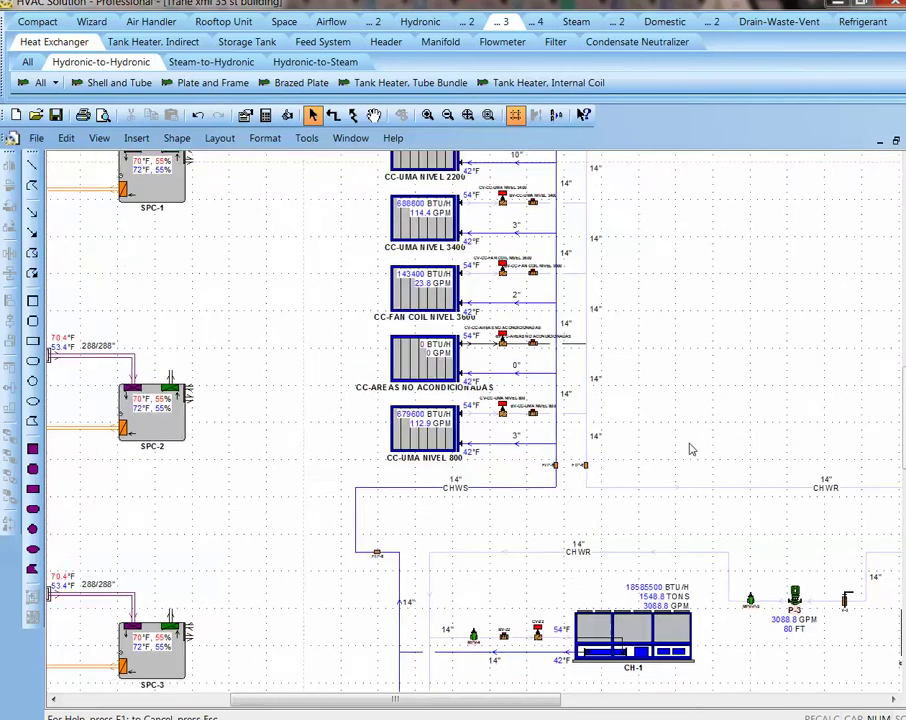
pyautogui.scroll(-3, 690, 456)
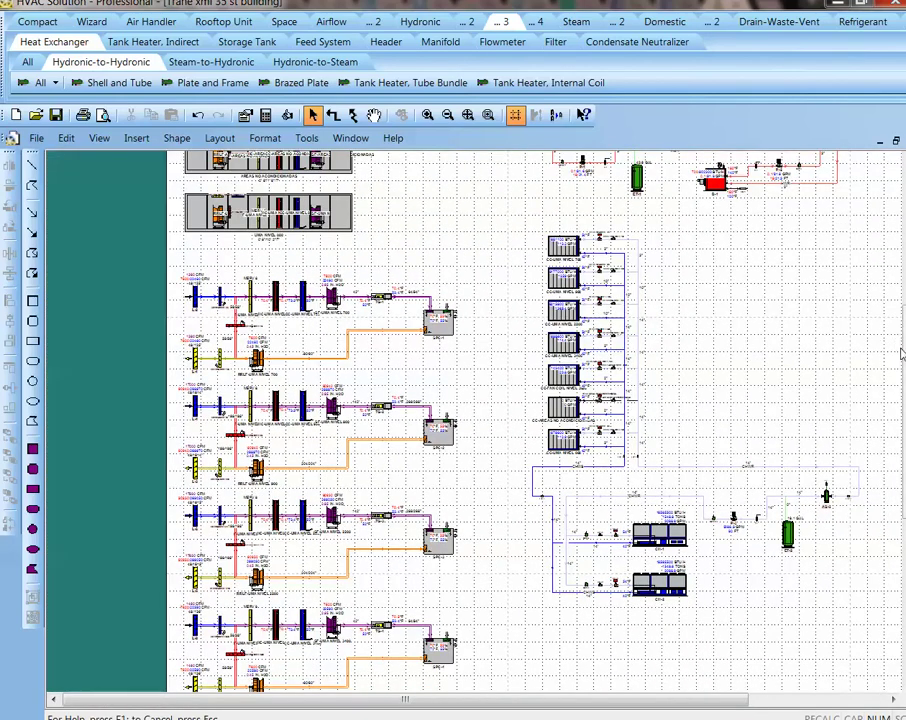
pyautogui.hscroll(5, 892, 335)
pyautogui.scroll(3, 896, 322)
pyautogui.scroll(10, 896, 322)
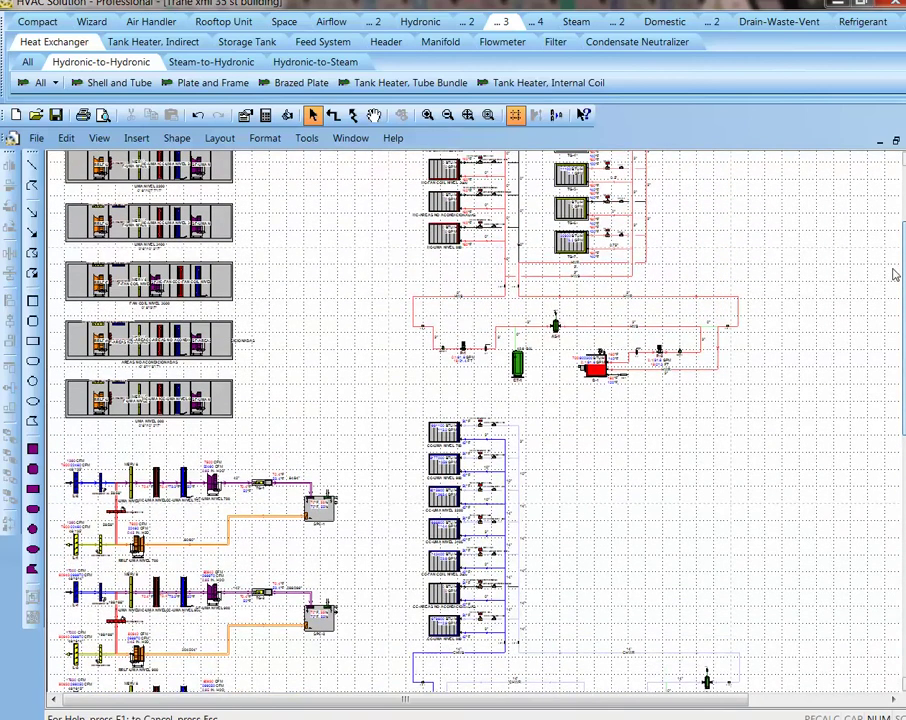
pyautogui.scroll(-1, 707, 299)
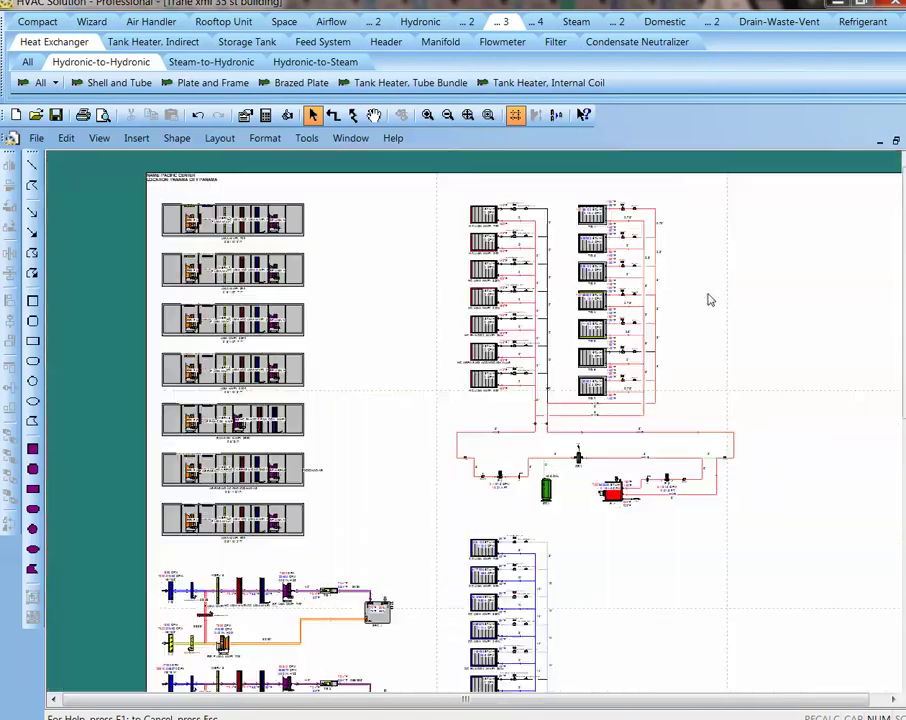